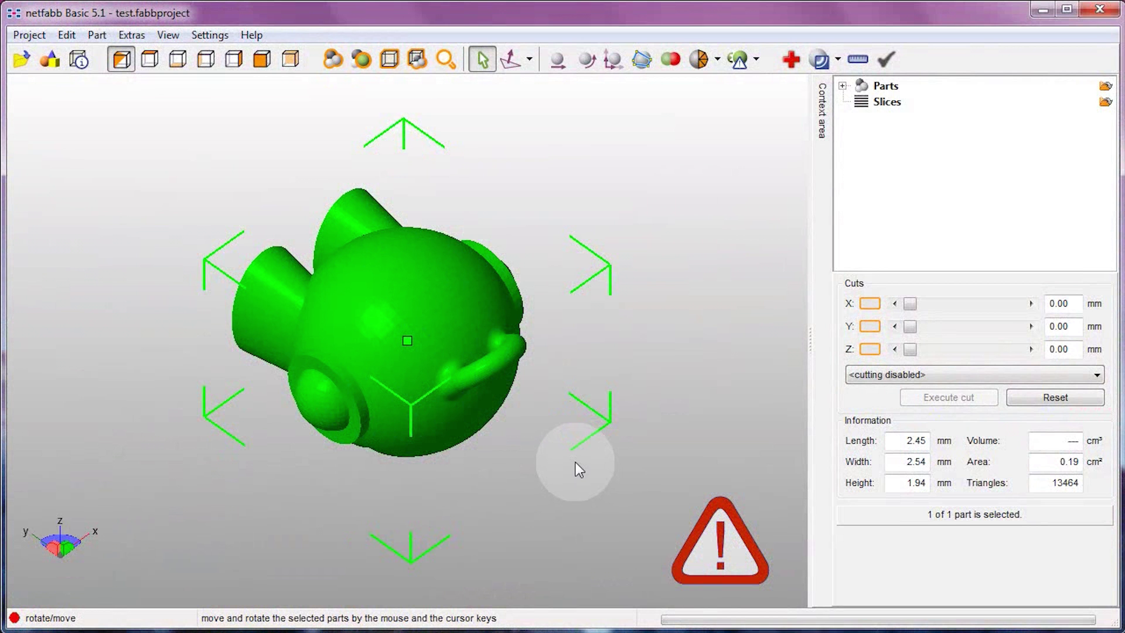
pyautogui.moveTo(576, 462)
pyautogui.mouseDown()
pyautogui.moveTo(564, 442)
pyautogui.moveTo(586, 382)
pyautogui.moveTo(486, 387)
pyautogui.moveTo(491, 375)
pyautogui.mouseUp()
pyautogui.click(663, 370)
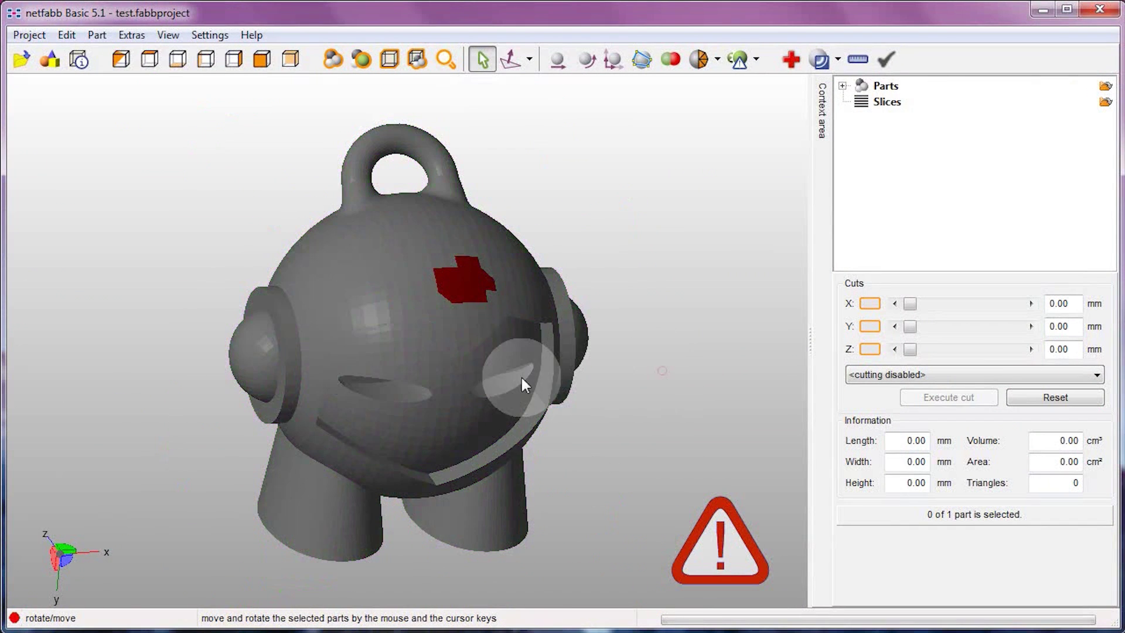
pyautogui.click(482, 360)
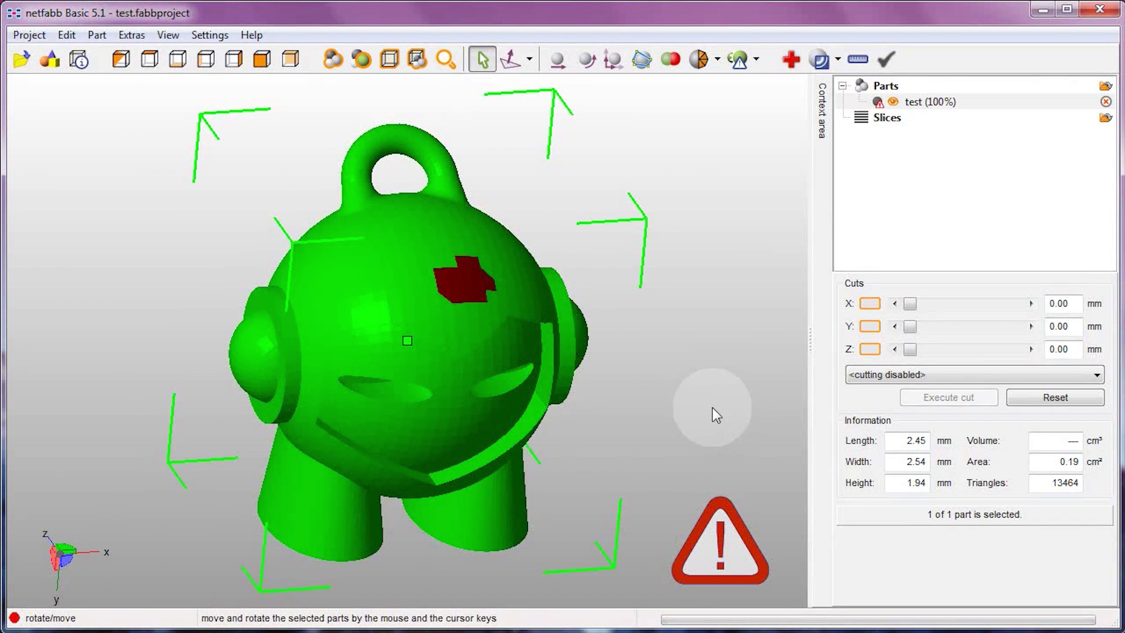
pyautogui.moveTo(703, 407); pyautogui.dragTo(666, 380)
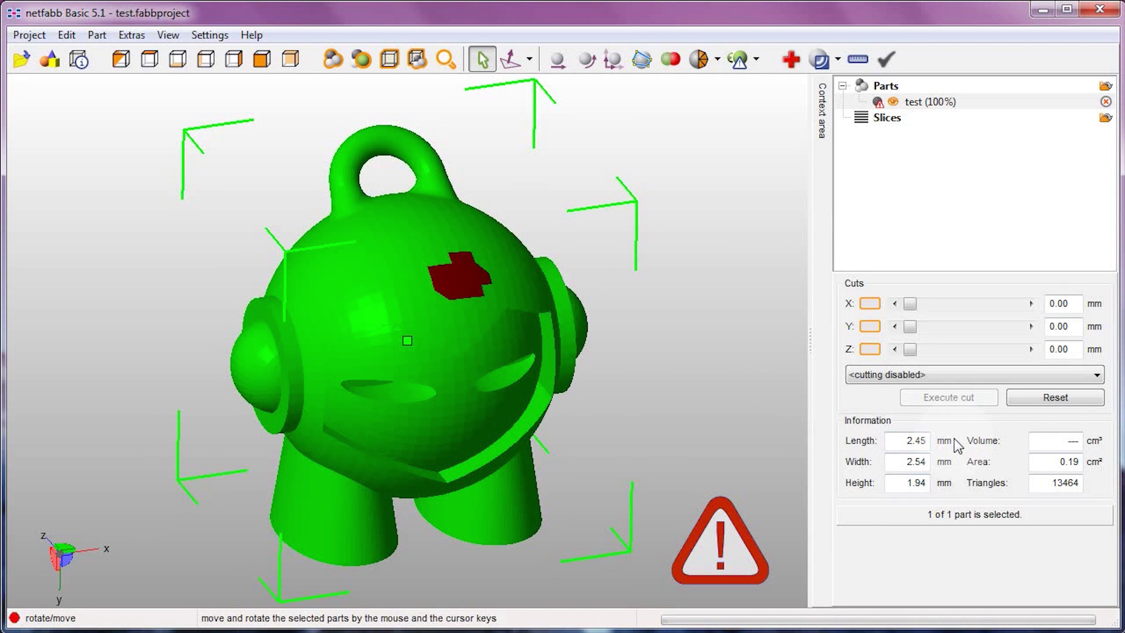
pyautogui.moveTo(907, 462); pyautogui.dragTo(916, 462)
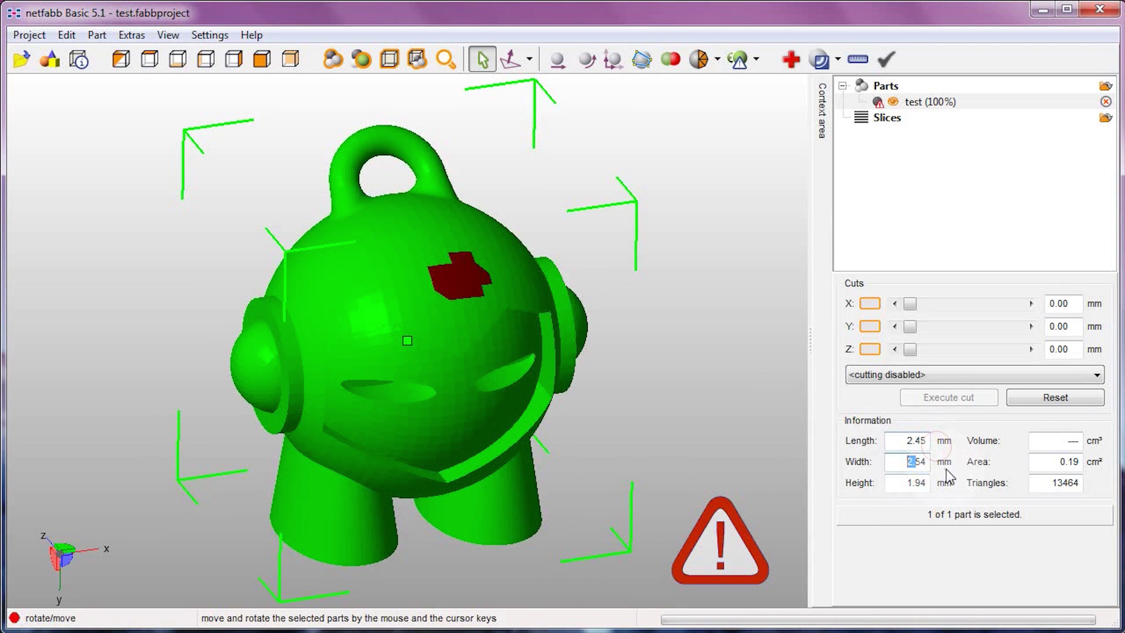
pyautogui.press('Tab')
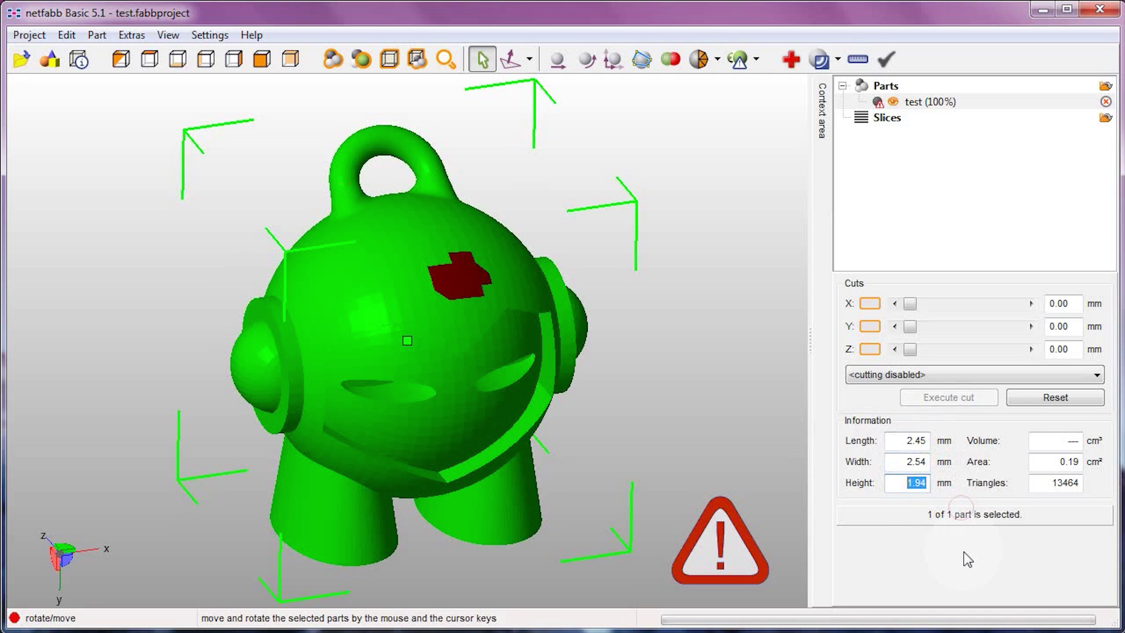
pyautogui.click(779, 503)
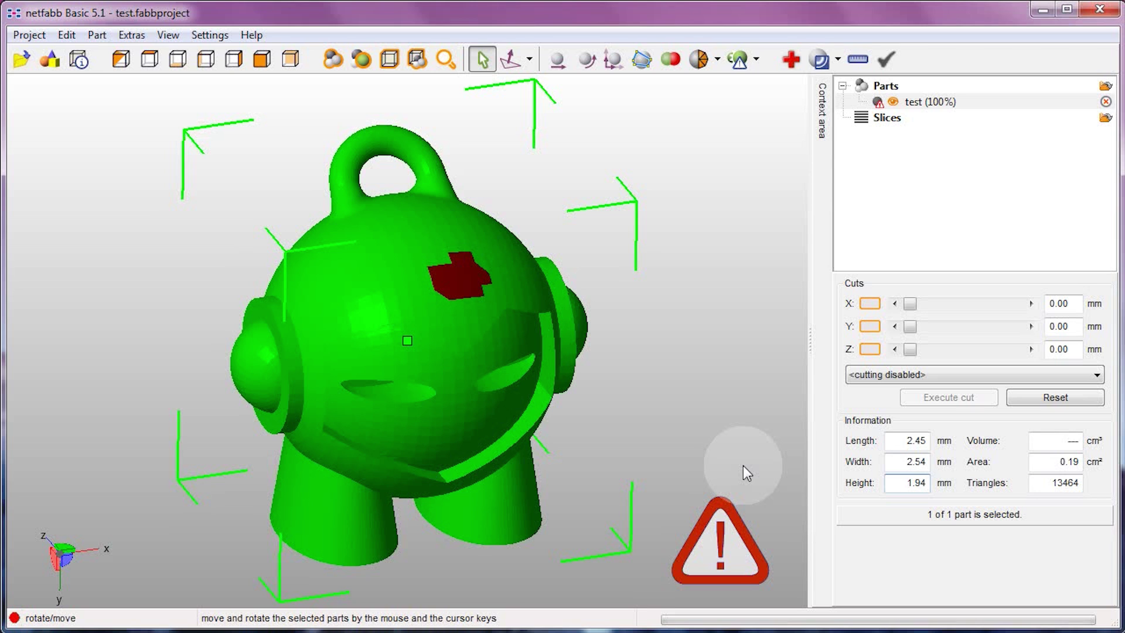
# Step: Scale the part 25.4× with fixed ratio to about 62.14 × 64.54 × 49.19 mm
pyautogui.click(611, 63)
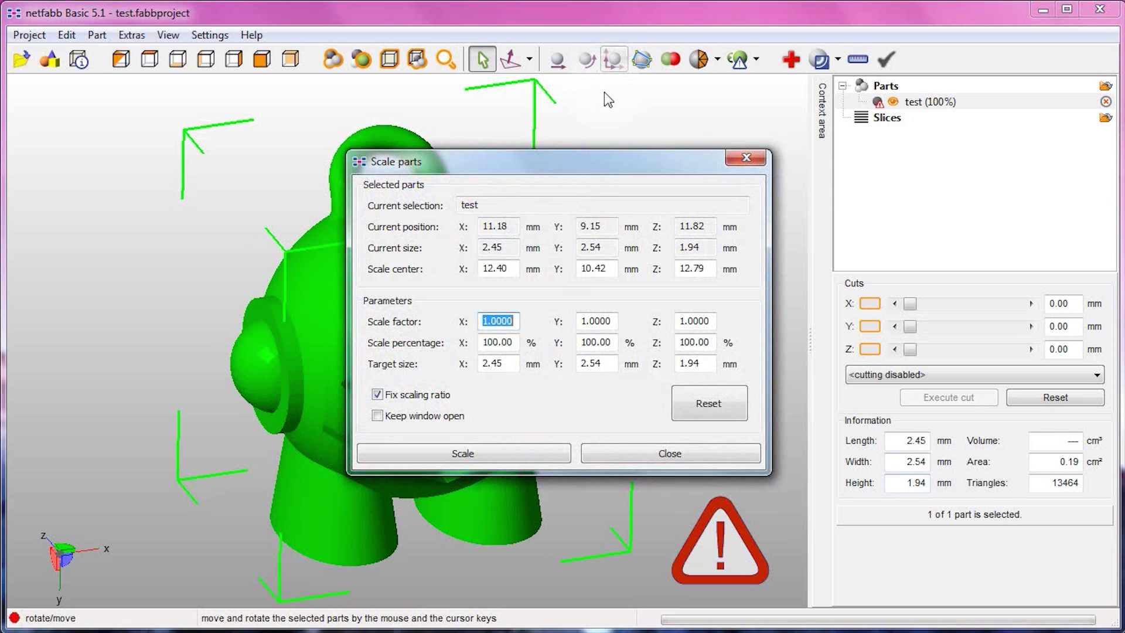
pyautogui.write('25')
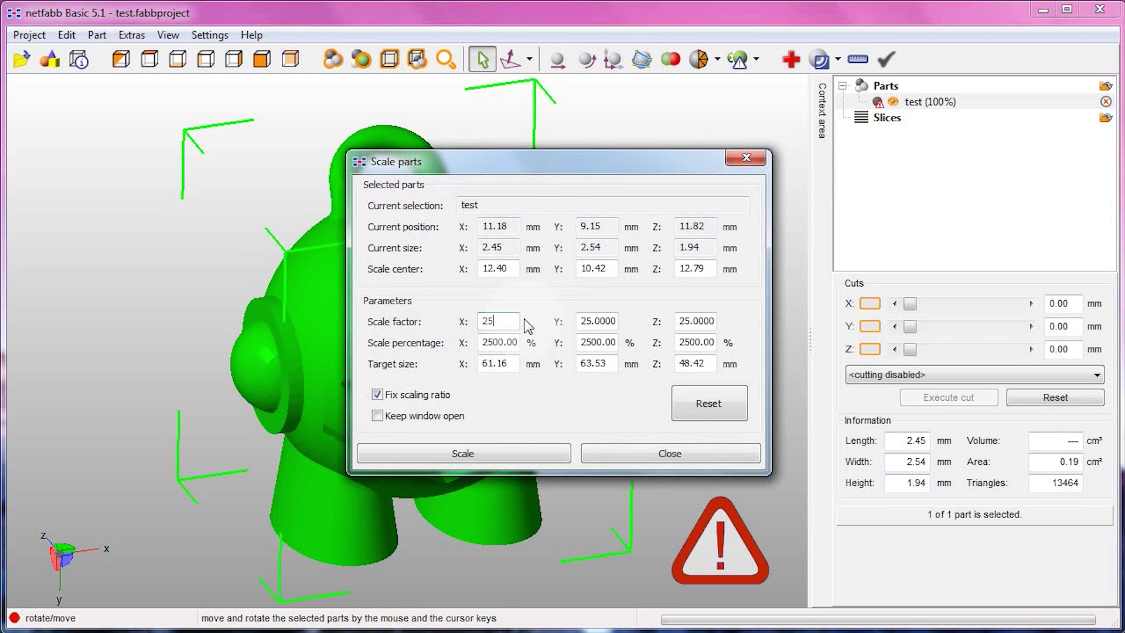
pyautogui.write('.4')
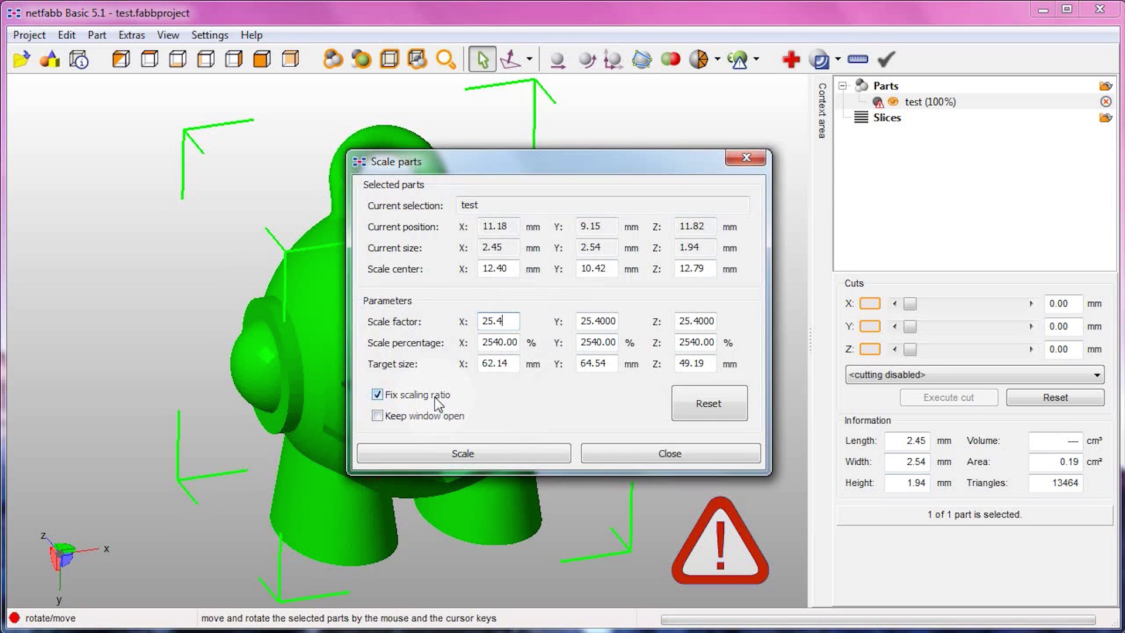
pyautogui.click(452, 454)
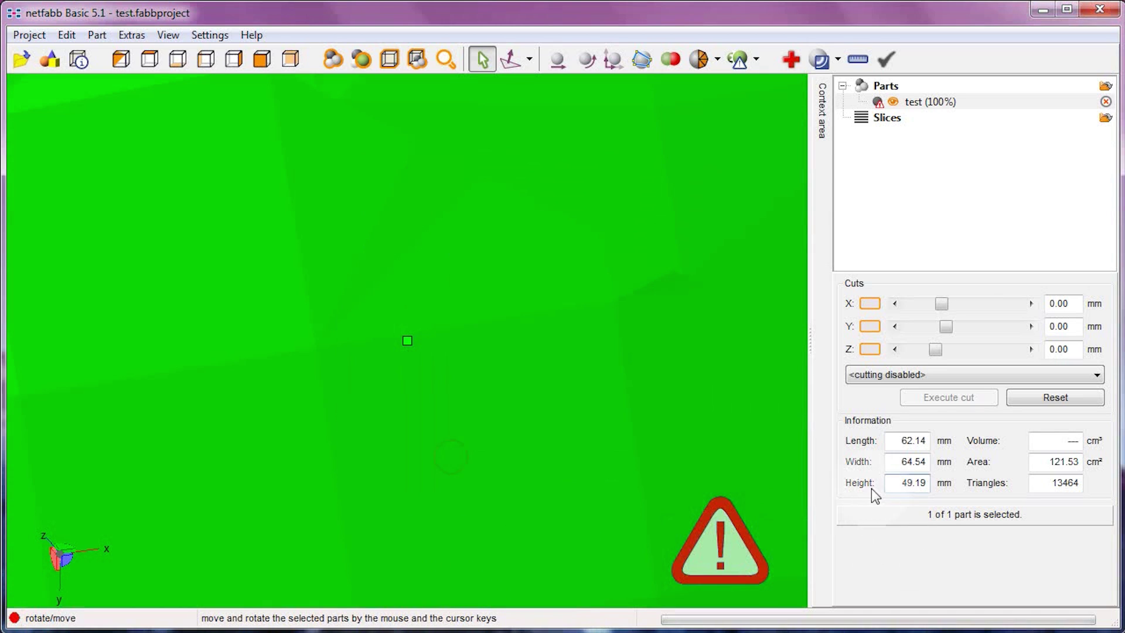
pyautogui.moveTo(907, 437); pyautogui.dragTo(931, 441)
pyautogui.click(470, 370)
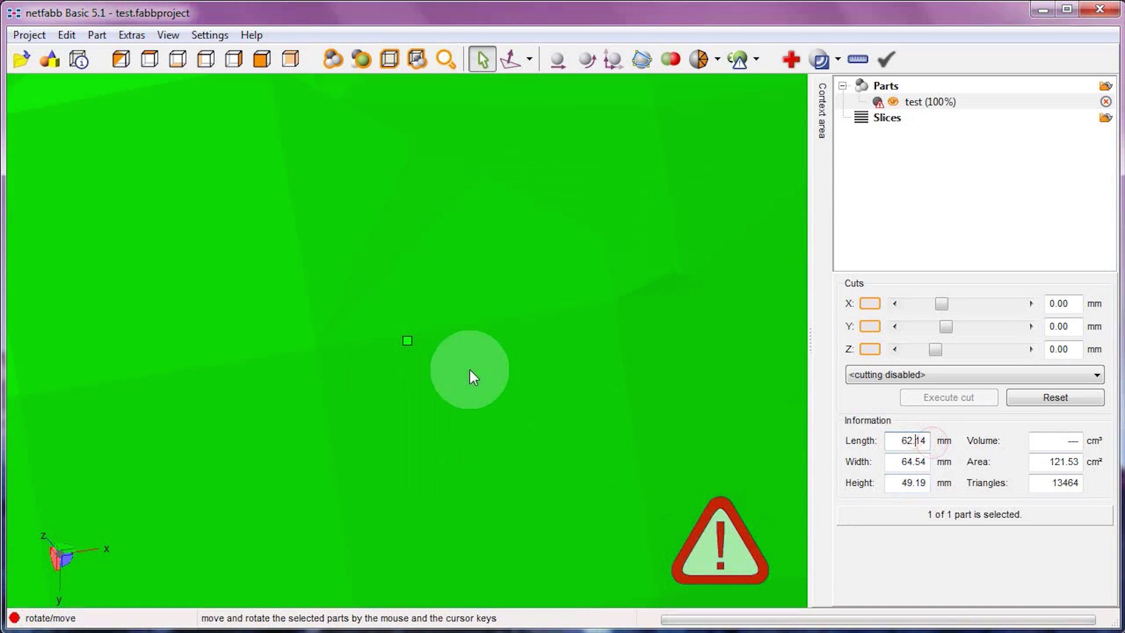
pyautogui.scroll(-3, 469, 370)
pyautogui.scroll(-3, 471, 377)
pyautogui.scroll(-5, 471, 379)
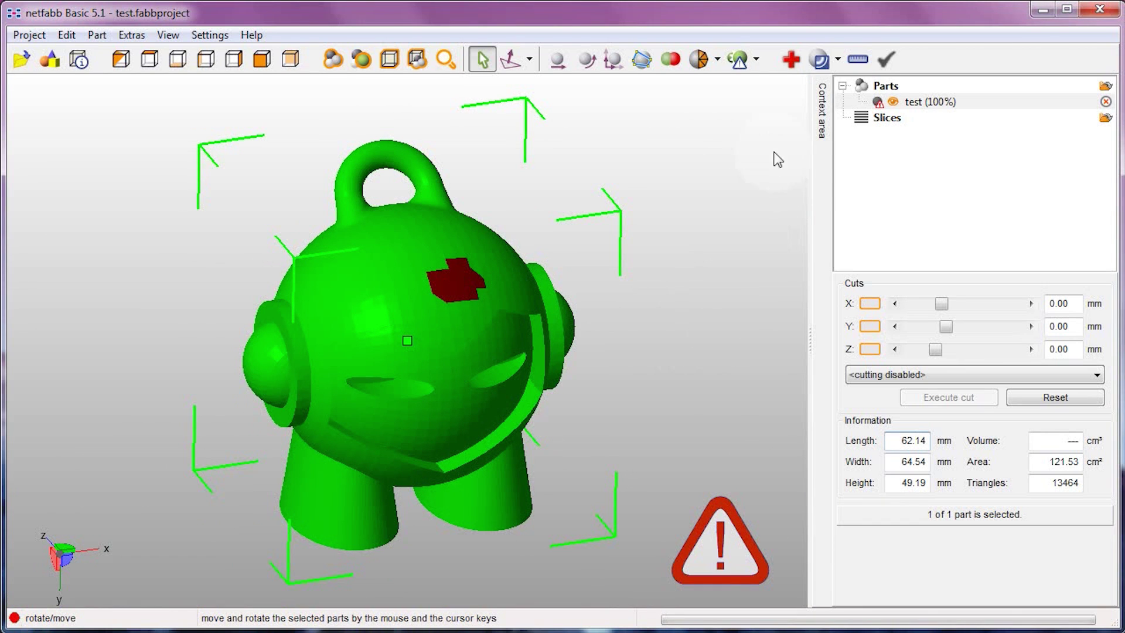
# Step: Run the default automatic repair on the part's mesh
pyautogui.click(789, 71)
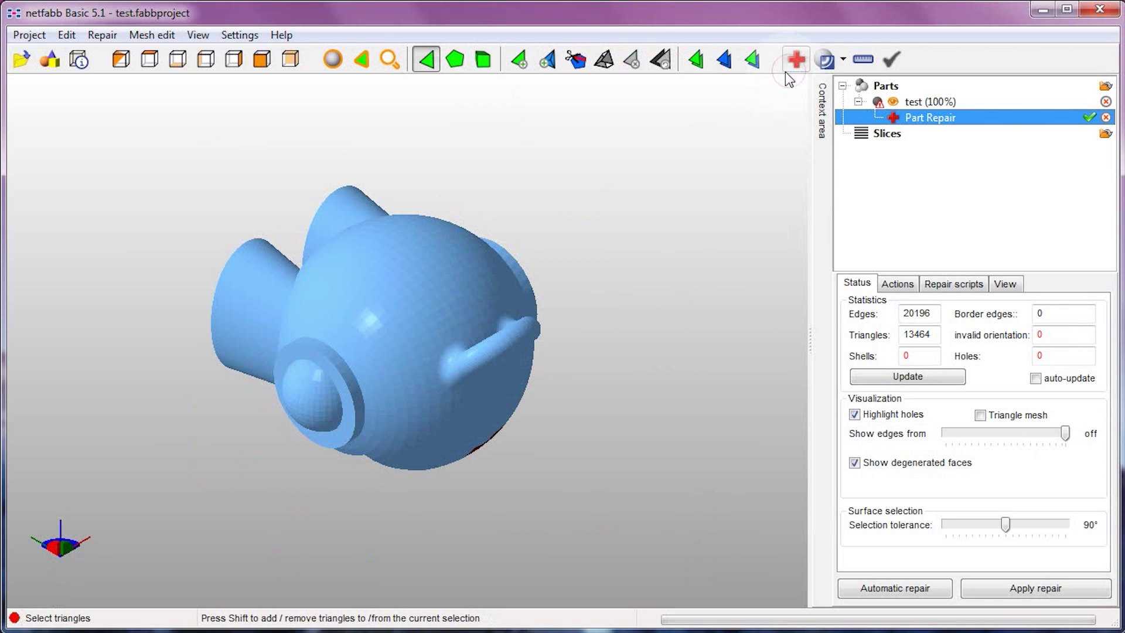
pyautogui.click(937, 595)
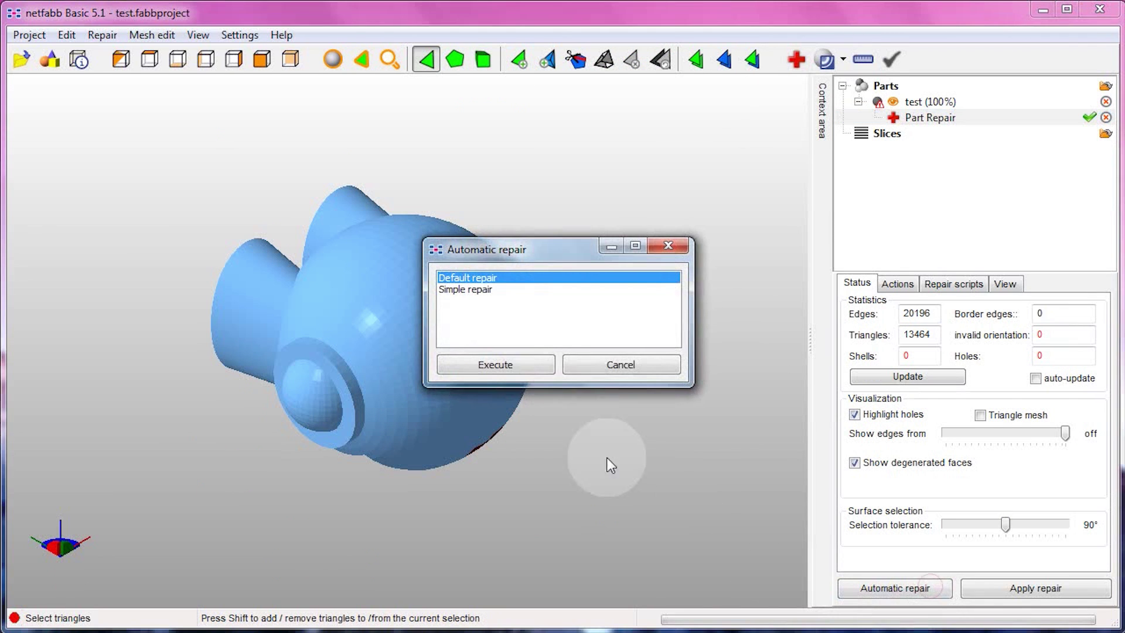
pyautogui.click(527, 368)
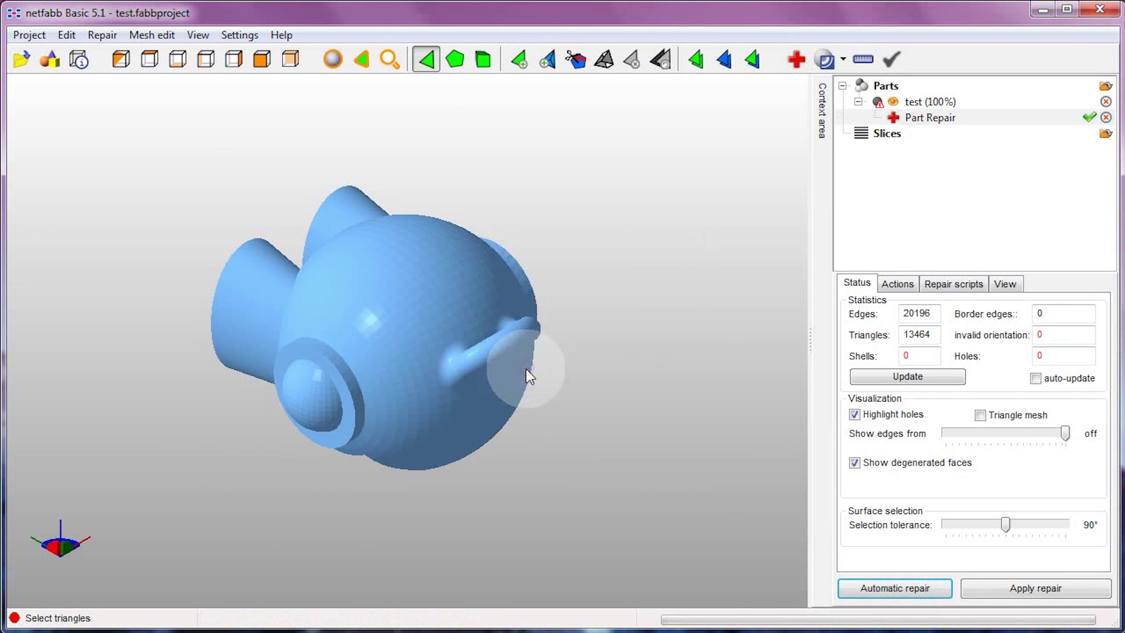
pyautogui.moveTo(527, 395)
pyautogui.mouseDown(button='right')
pyautogui.moveTo(502, 289)
pyautogui.moveTo(442, 320)
pyautogui.mouseUp(button='right')
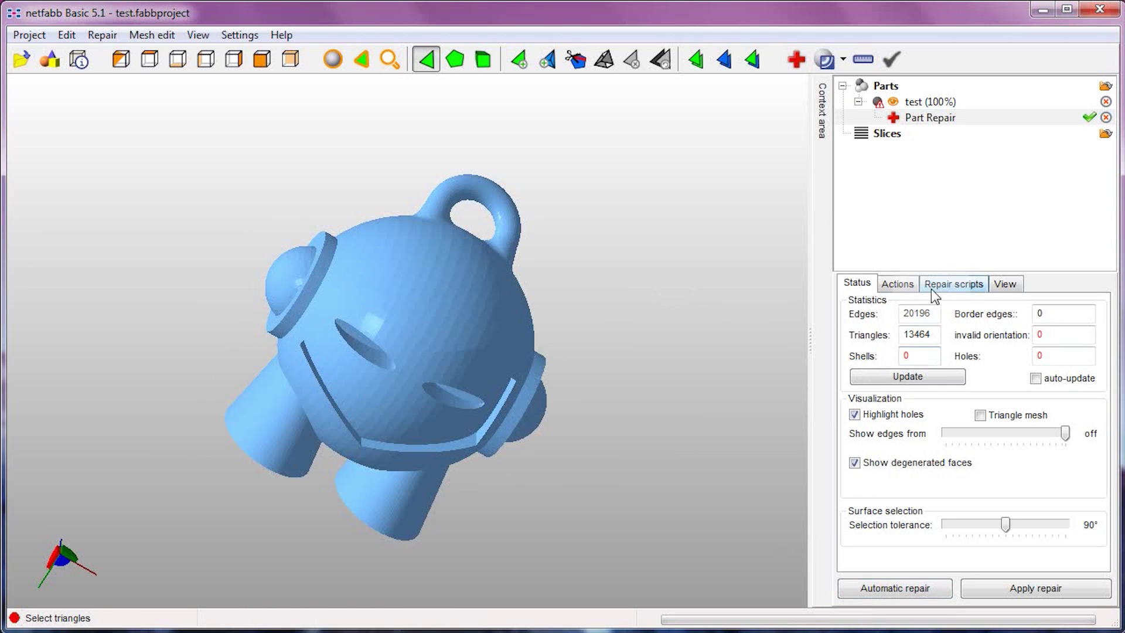
# Step: Remove degenerate faces from the mesh using the default tolerance
pyautogui.click(908, 288)
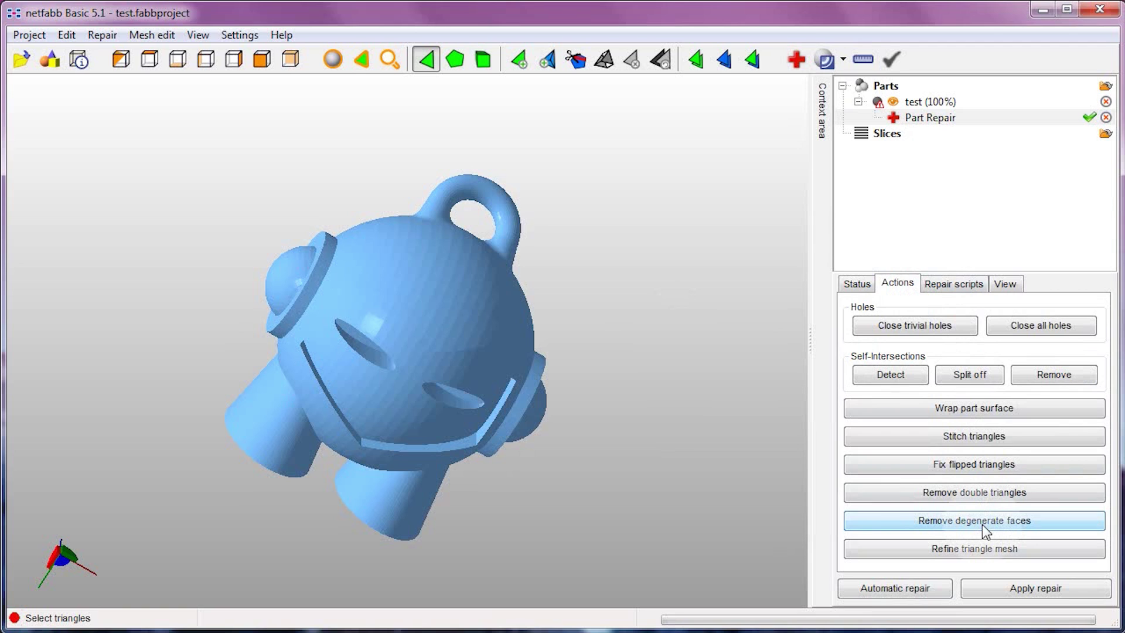
pyautogui.click(983, 521)
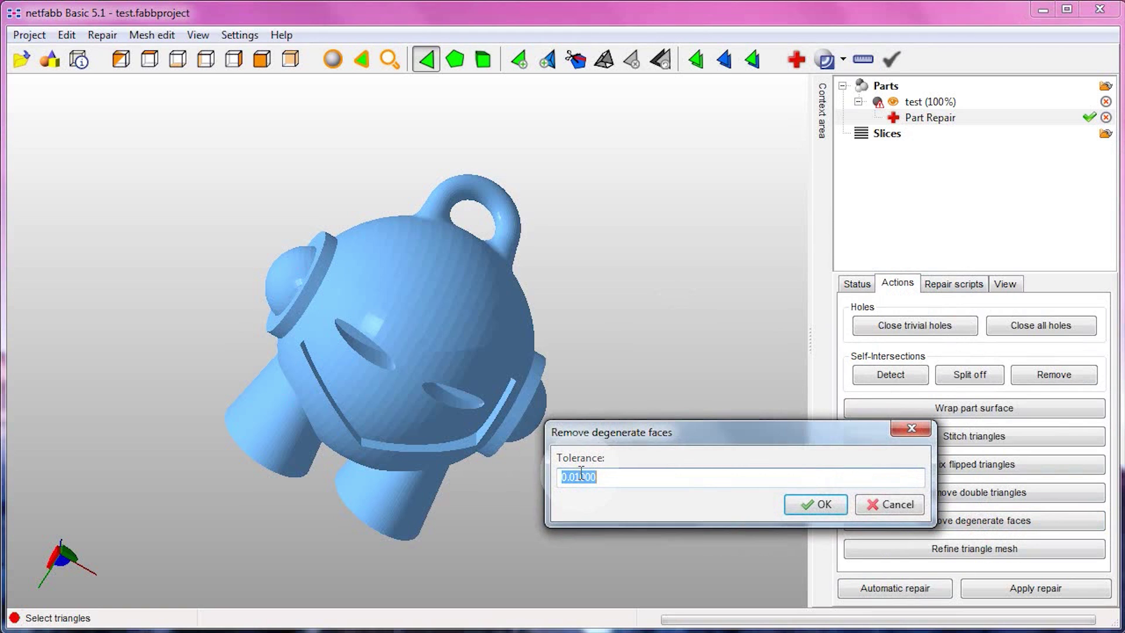
pyautogui.click(802, 506)
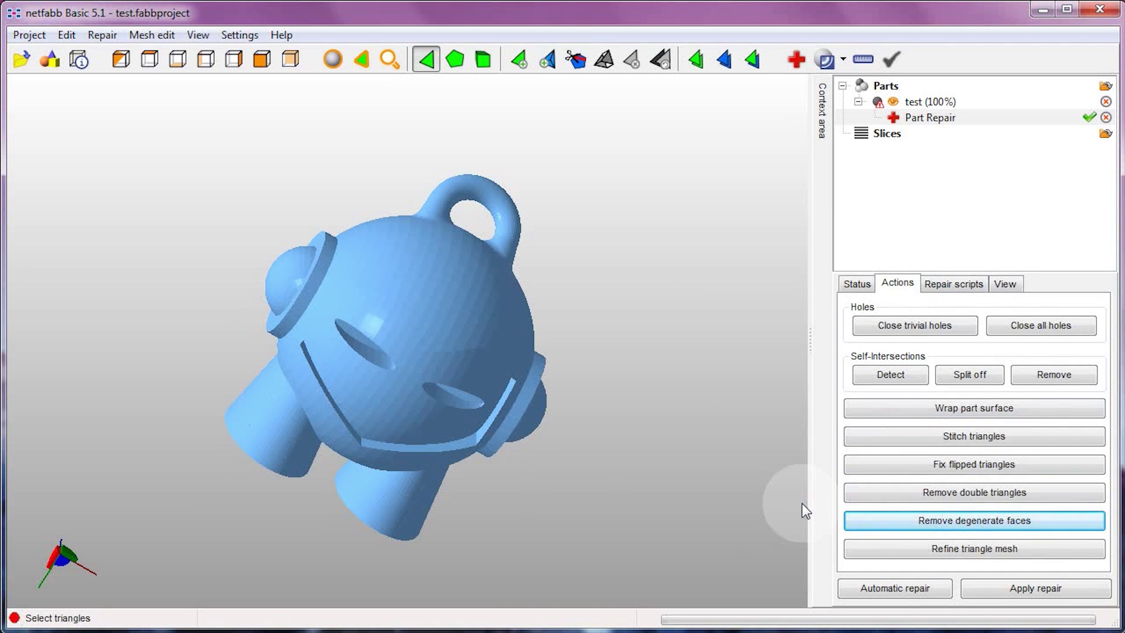
# Step: Rerun the automatic repair and apply it, replacing the old part
pyautogui.click(864, 587)
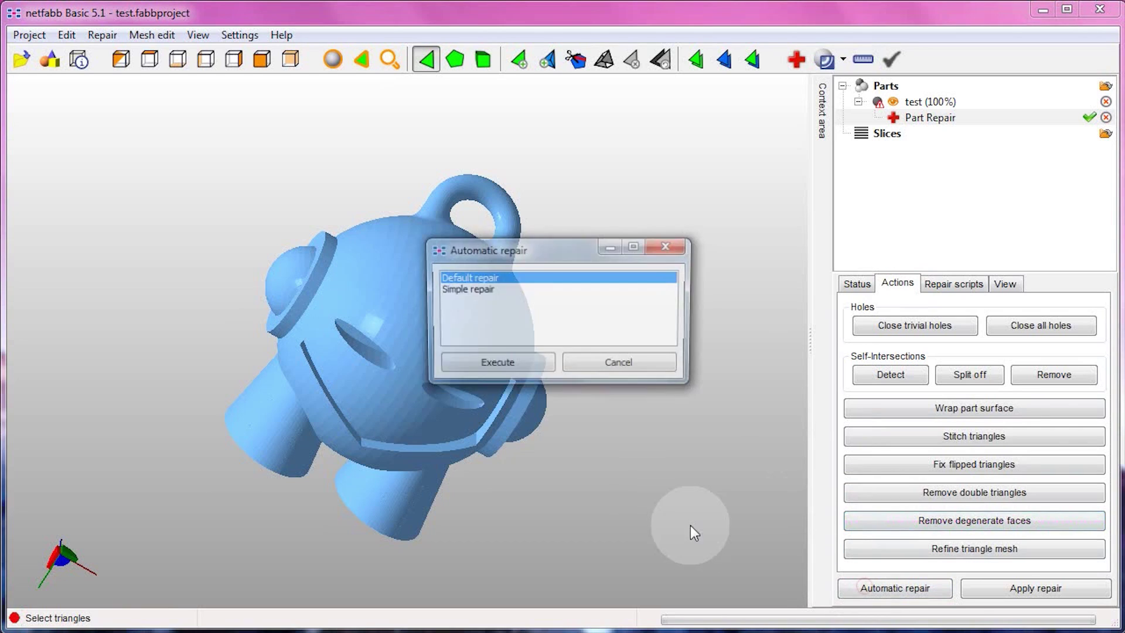
pyautogui.click(550, 363)
pyautogui.click(1007, 591)
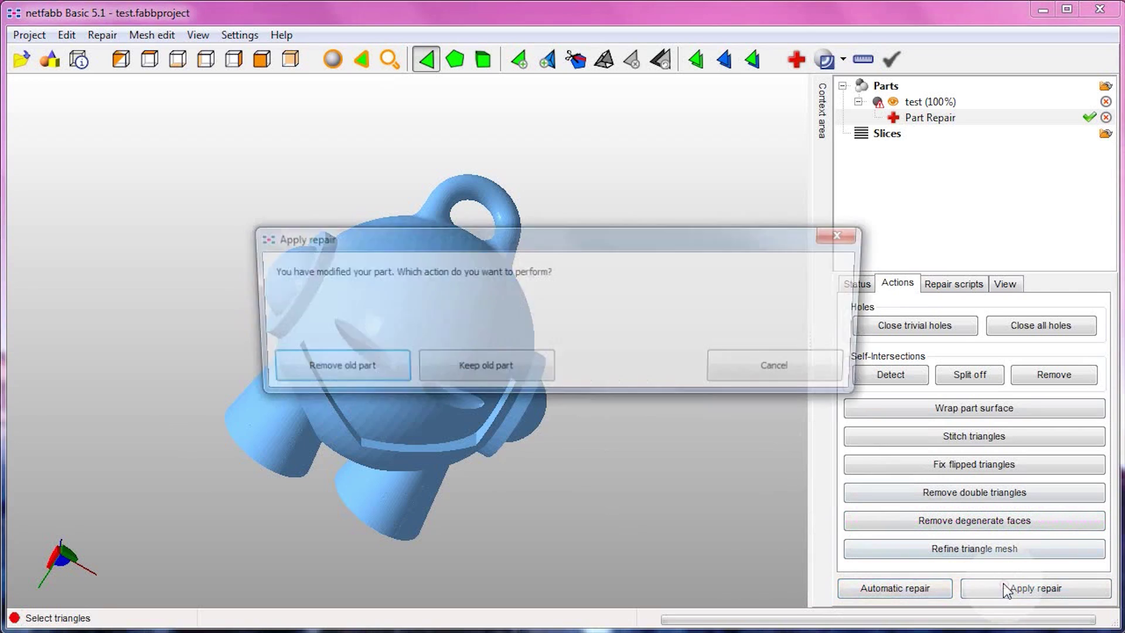
pyautogui.click(275, 361)
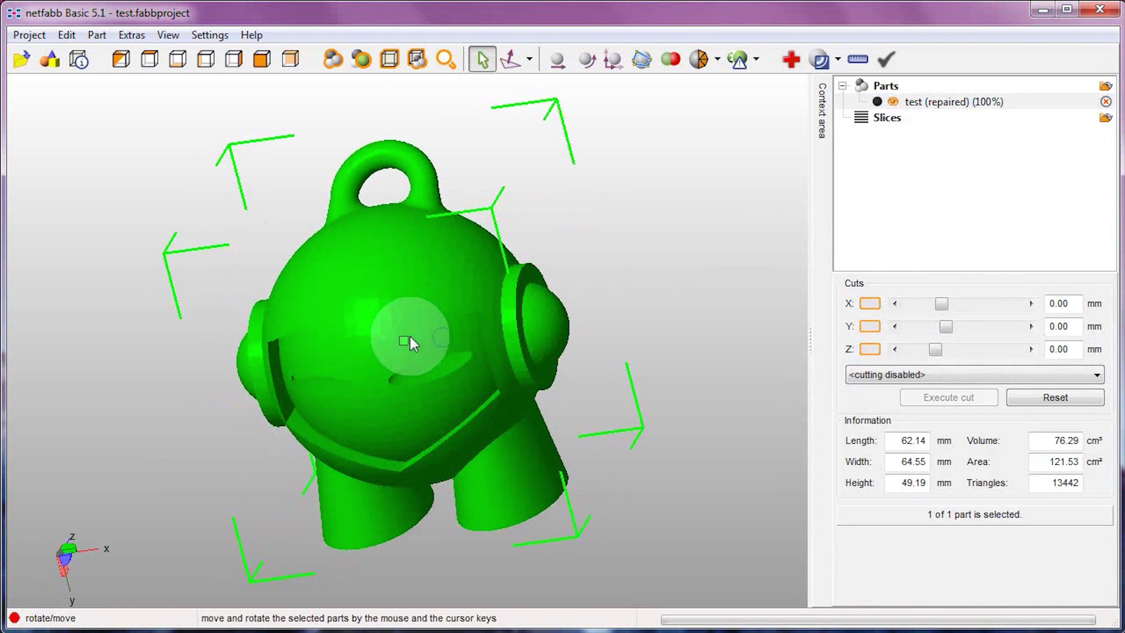
# Step: Align the part on z using the leg's bottom face so it stands upright
pyautogui.moveTo(410, 335)
pyautogui.mouseDown(button='right')
pyautogui.moveTo(594, 340)
pyautogui.moveTo(583, 320)
pyautogui.mouseUp(button='right')
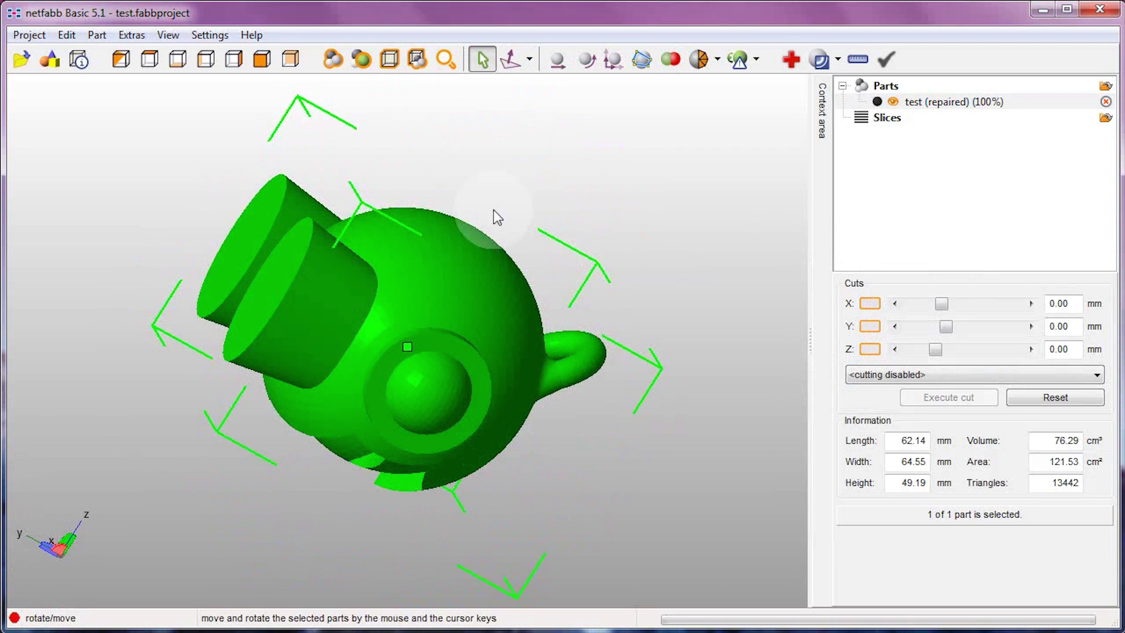
pyautogui.click(509, 60)
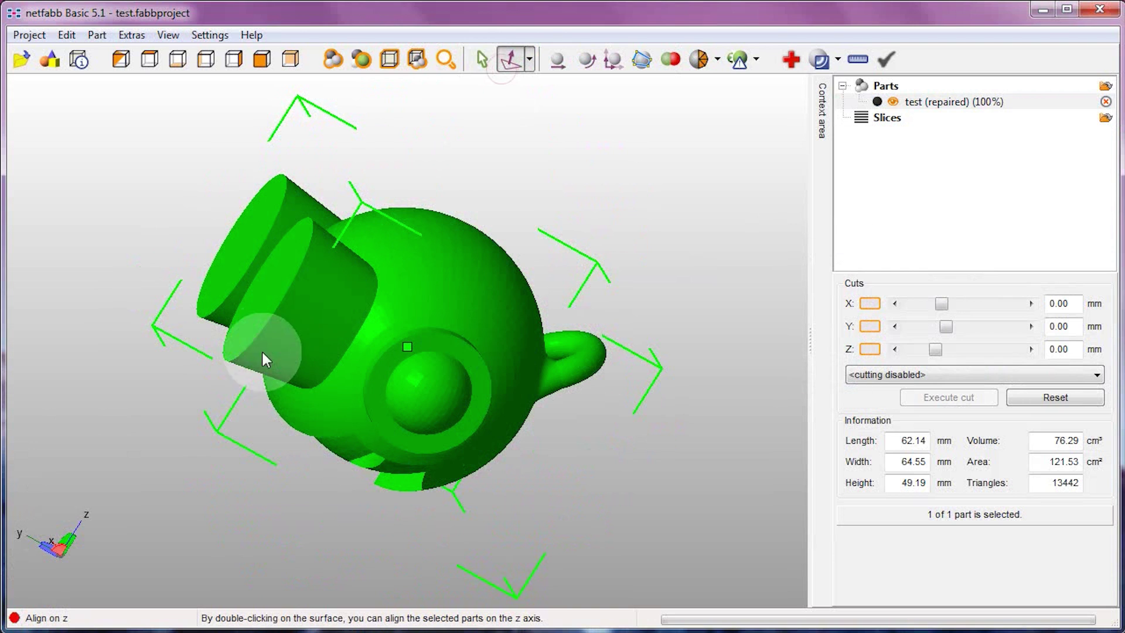
pyautogui.doubleClick(258, 290)
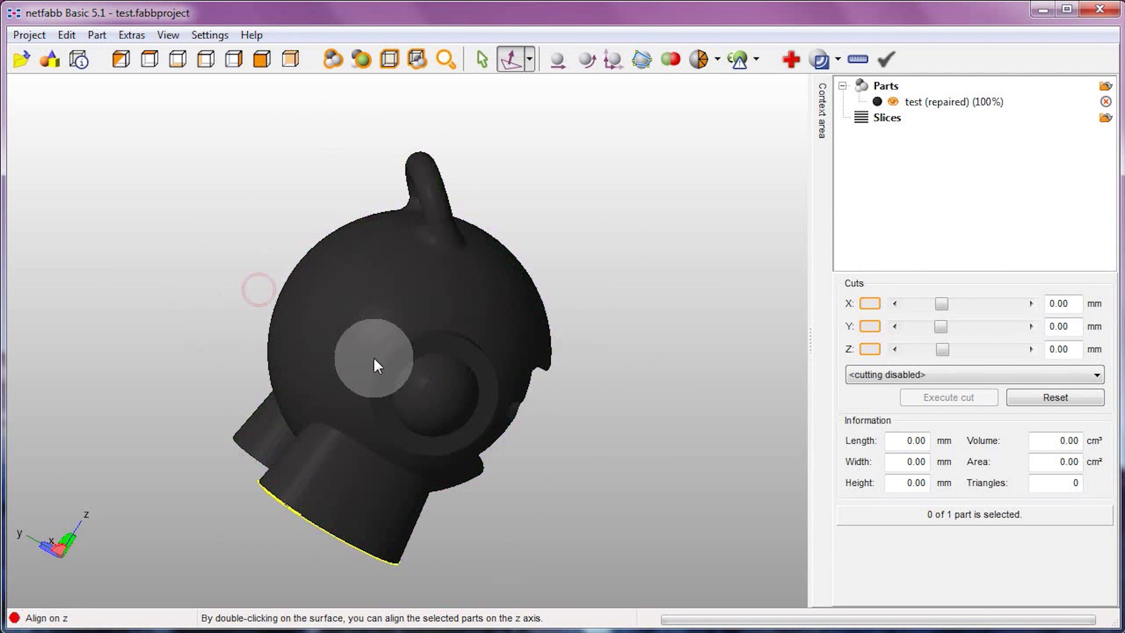
pyautogui.click(482, 59)
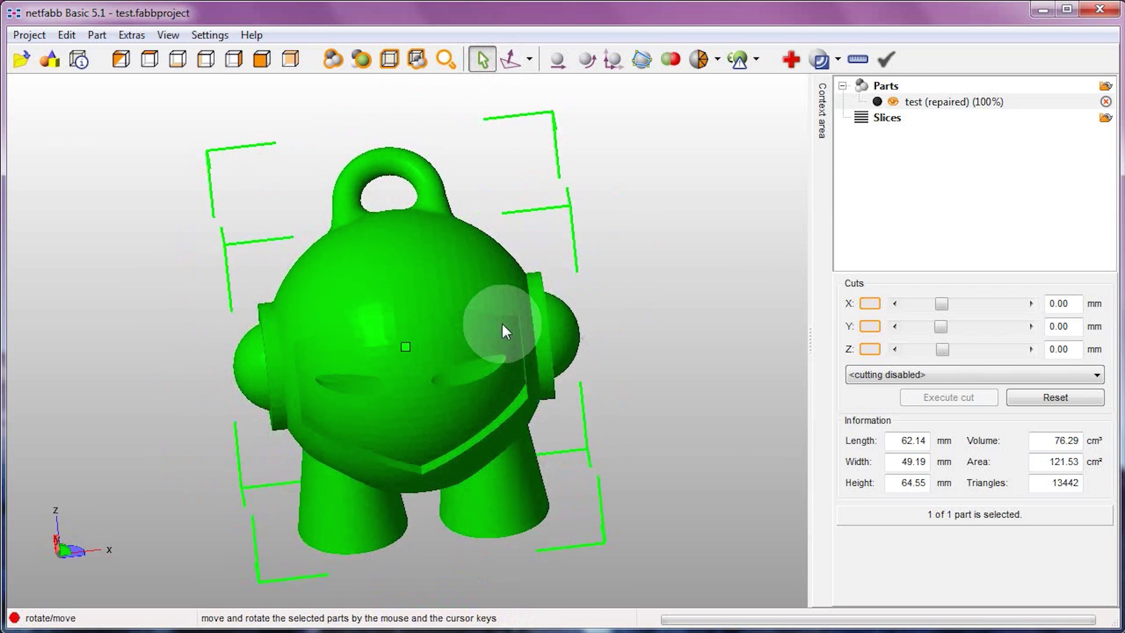
pyautogui.moveTo(450, 296); pyautogui.dragTo(527, 320, button='right')
pyautogui.click(29, 35)
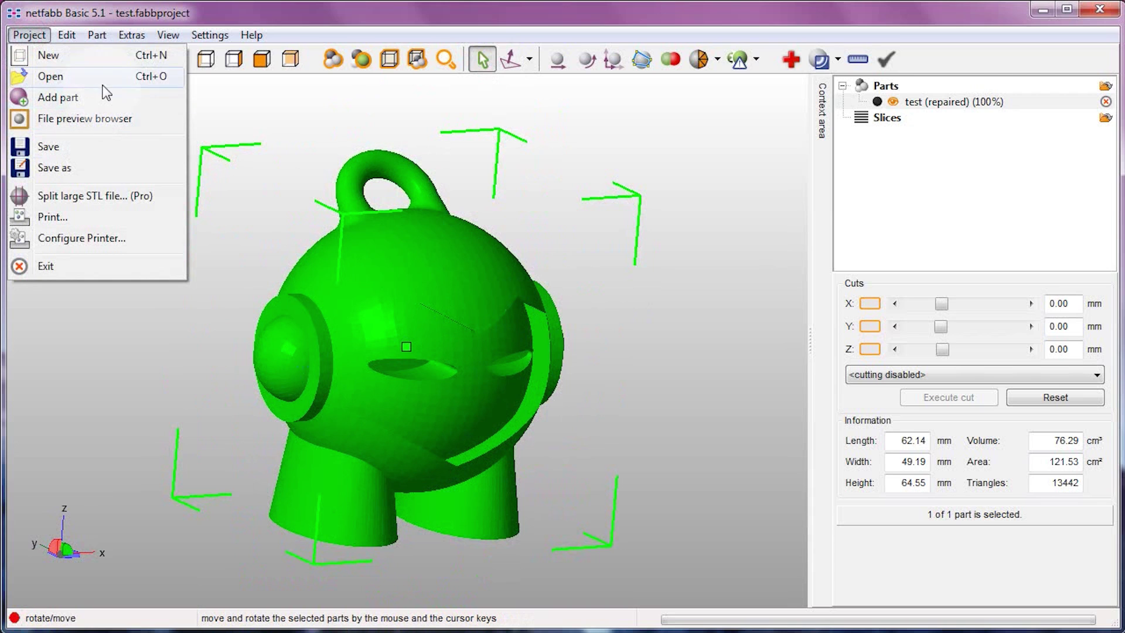
# Step: Export the repaired part as the STL file 'test (repaired).stl'
pyautogui.click(627, 372)
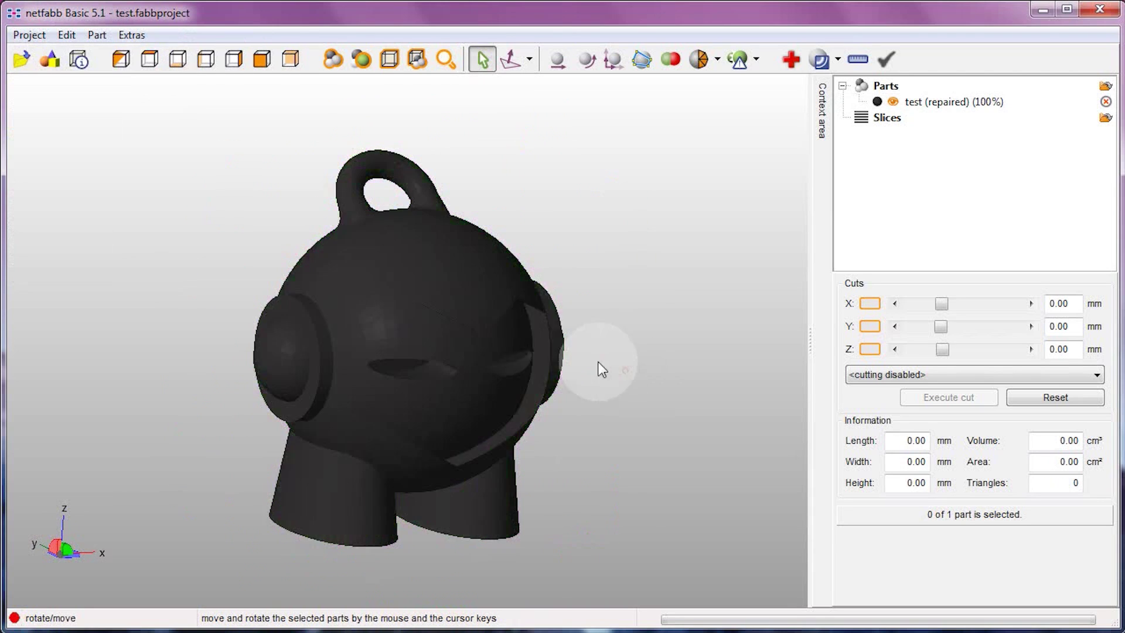
pyautogui.click(503, 332)
pyautogui.click(97, 36)
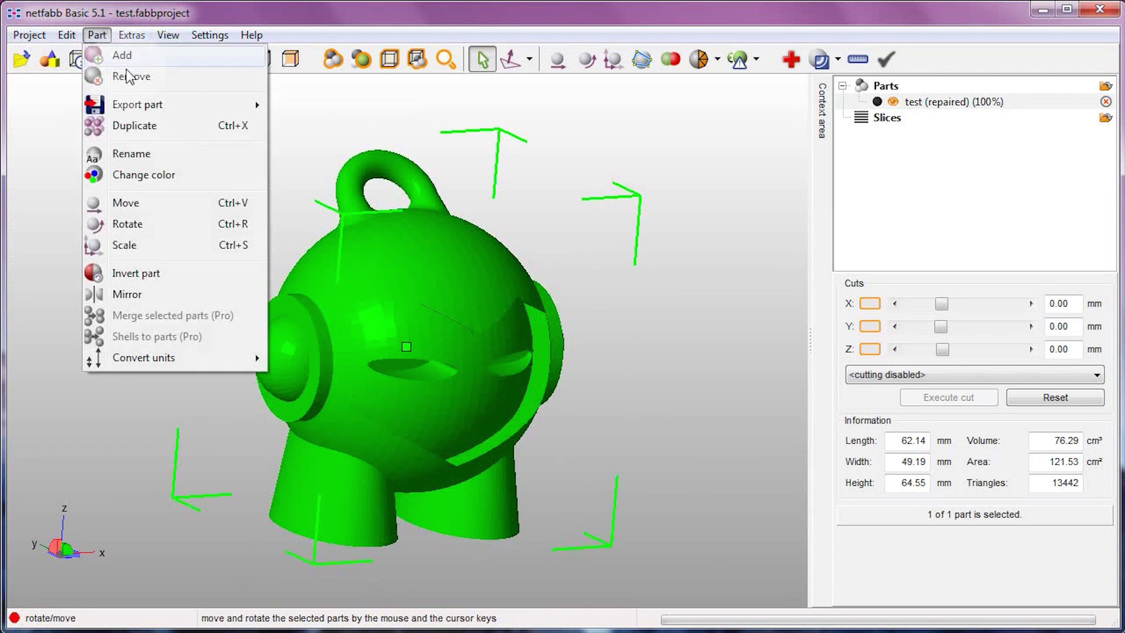
pyautogui.click(276, 108)
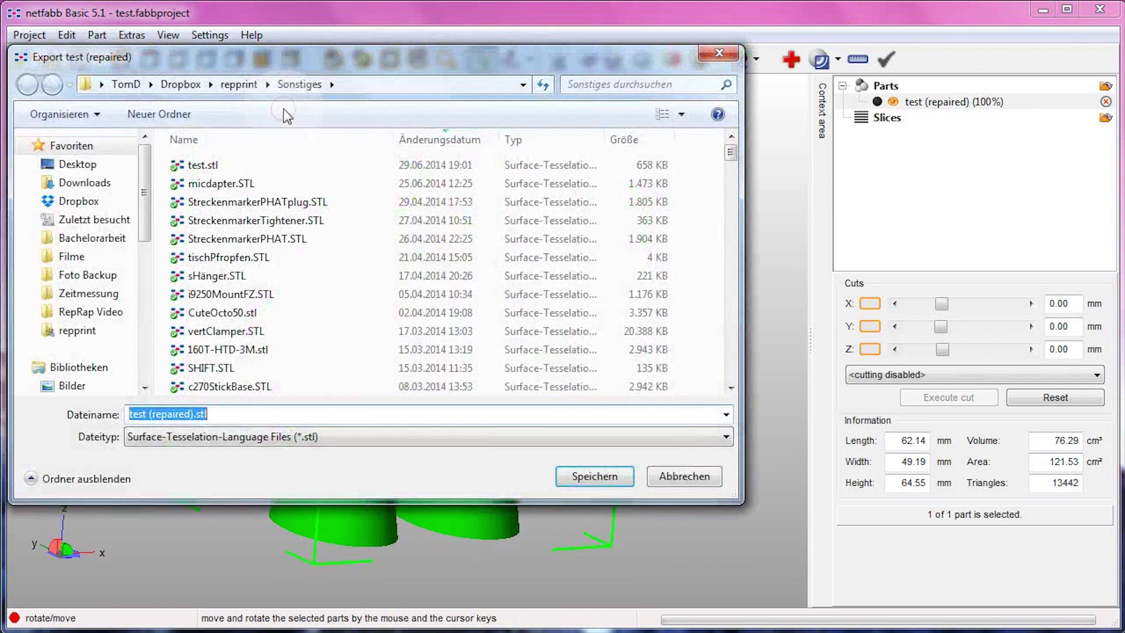
pyautogui.click(612, 477)
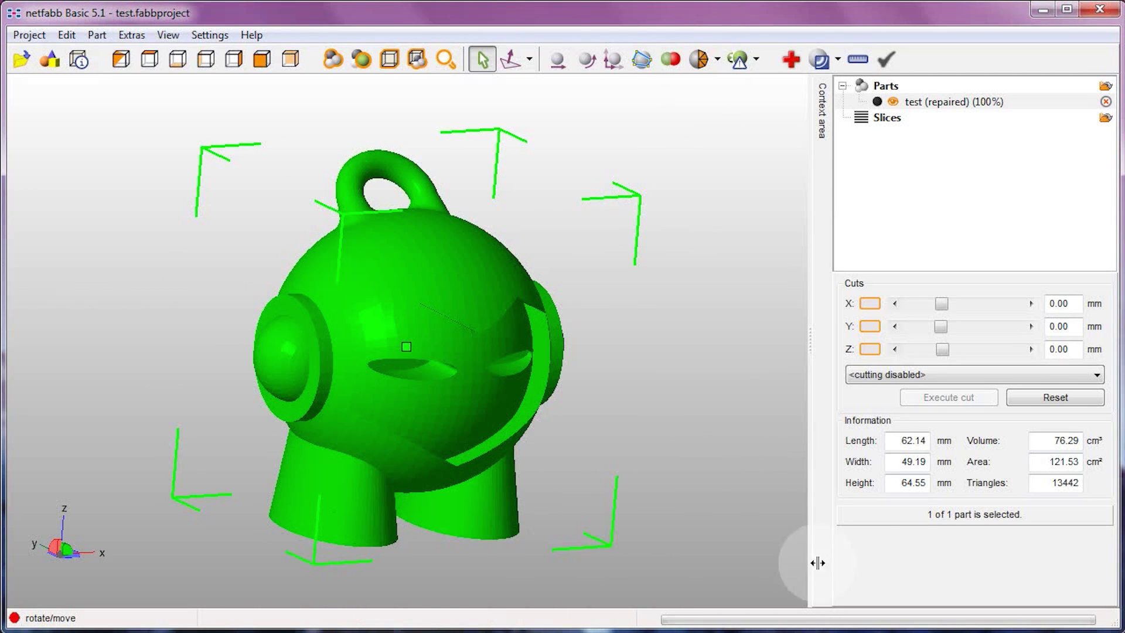
# Step: Close without saving, then auto-repair the reloaded part and replace the old one
pyautogui.click(1100, 10)
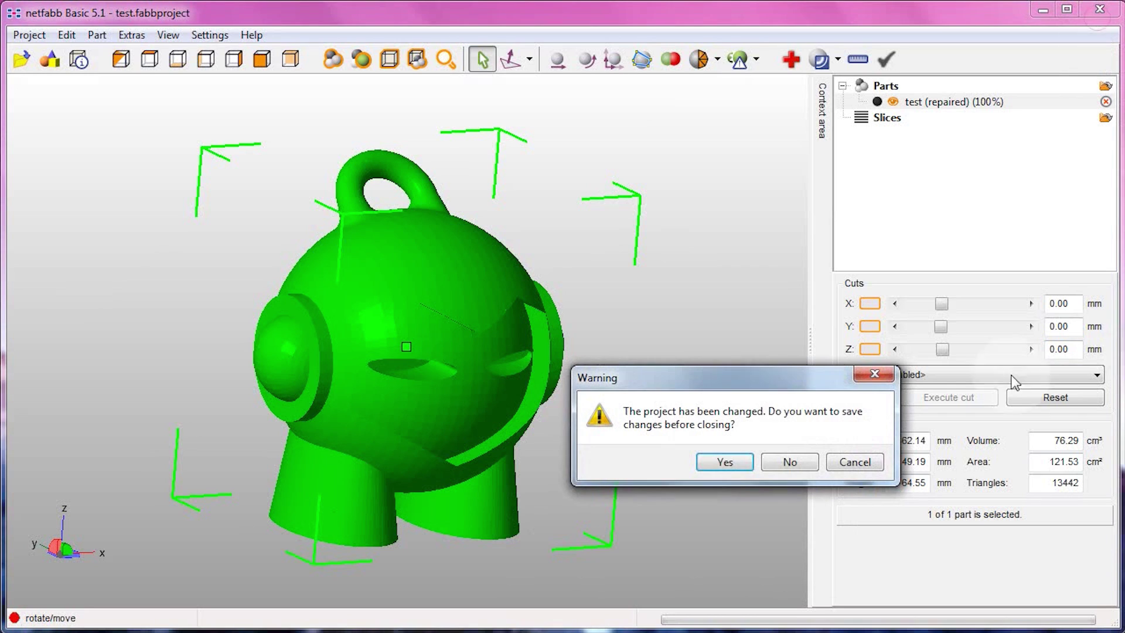
pyautogui.click(789, 463)
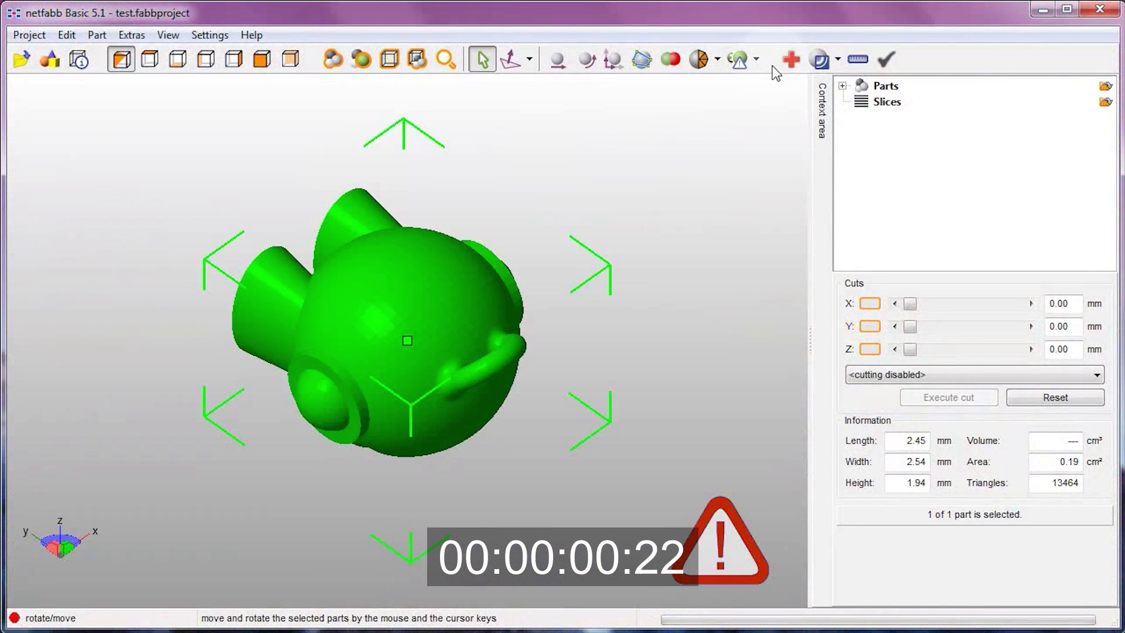
pyautogui.click(797, 59)
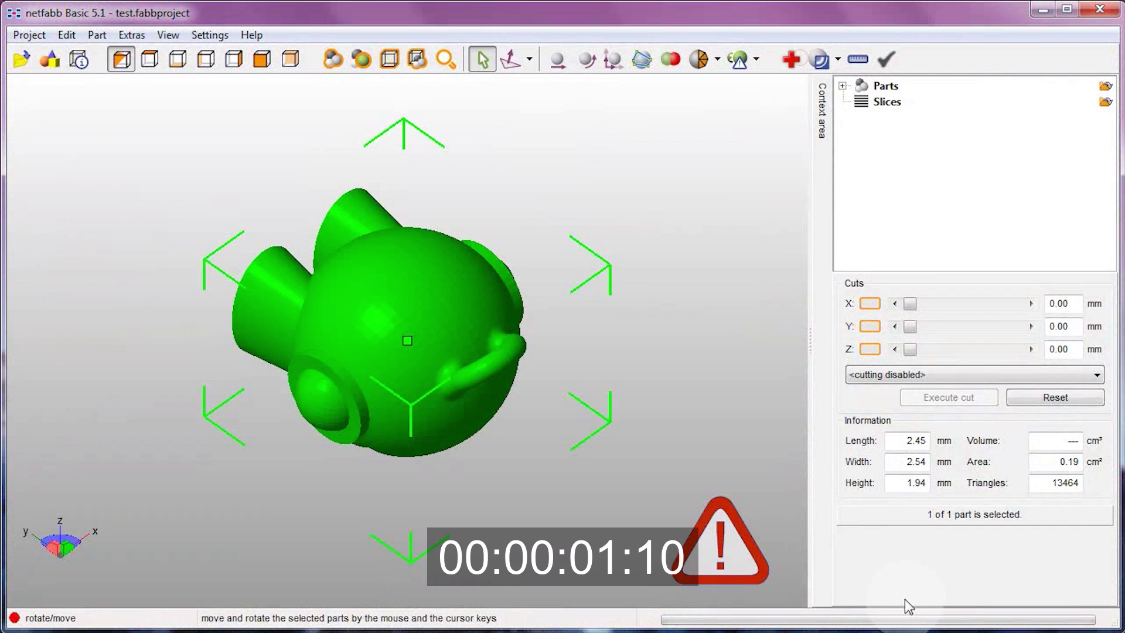
pyautogui.click(896, 589)
pyautogui.click(495, 364)
pyautogui.click(1036, 589)
pyautogui.click(343, 368)
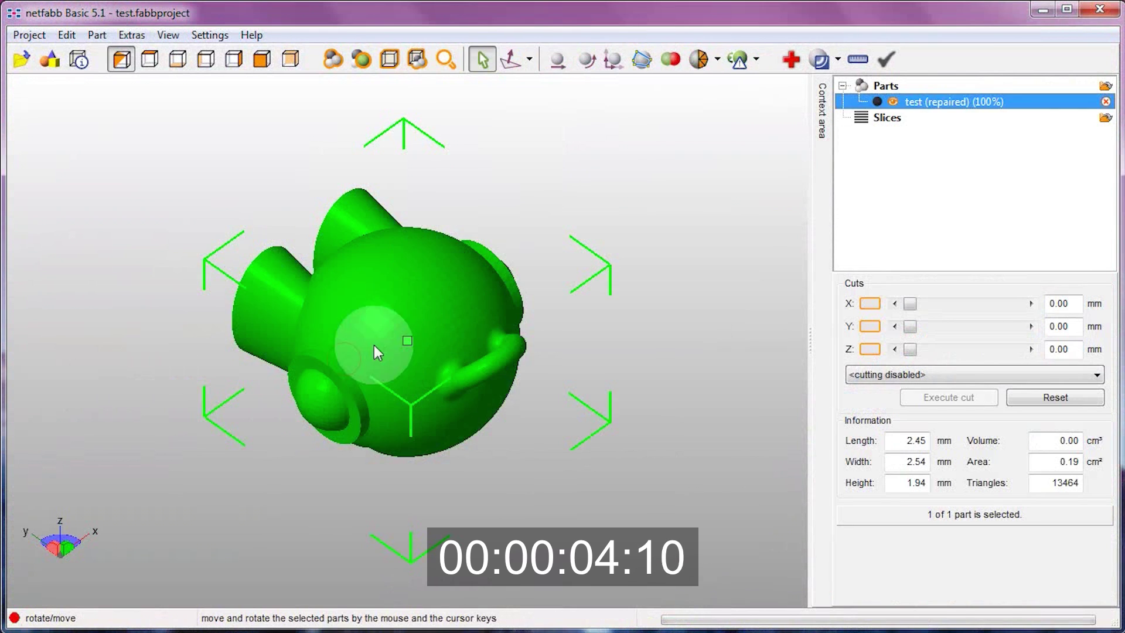
# Step: Lay the part flat on a face and scale it 25.4× from inches
pyautogui.moveTo(374, 352); pyautogui.dragTo(449, 268, button='right')
pyautogui.click(511, 59)
pyautogui.doubleClick(391, 337)
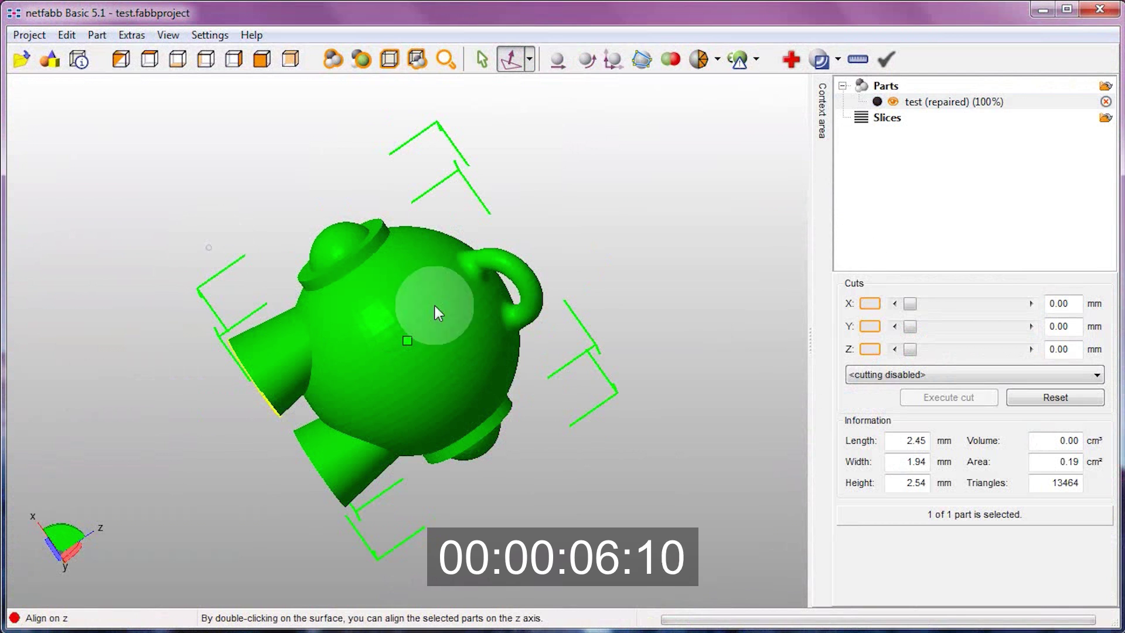
pyautogui.click(613, 59)
pyautogui.write('25.4')
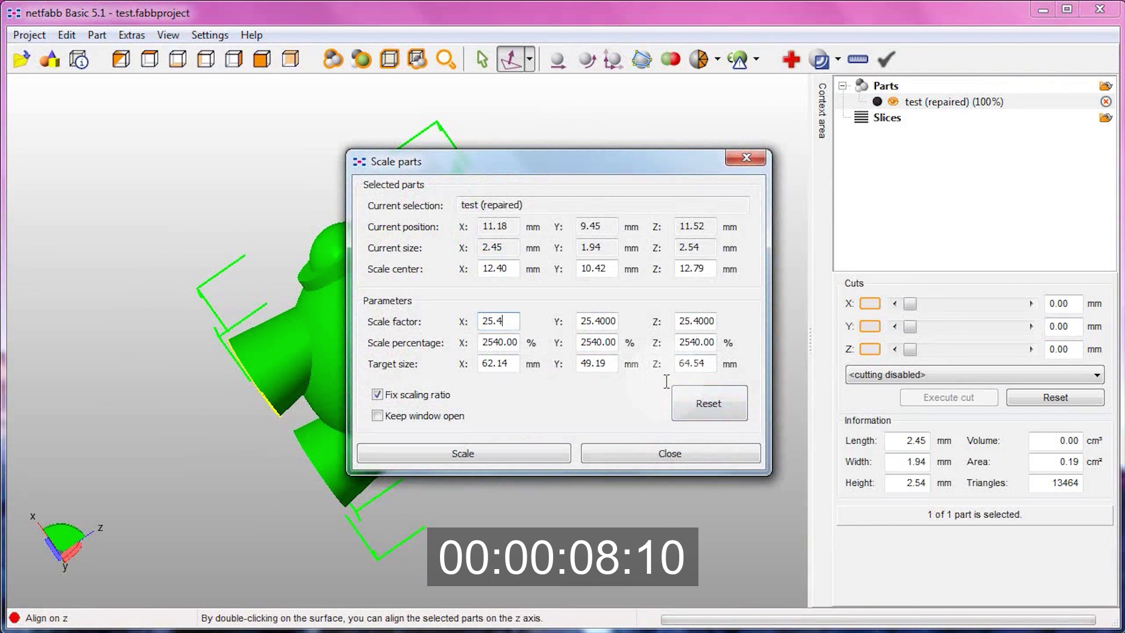
pyautogui.press('Return')
pyautogui.scroll(-5, 402, 339)
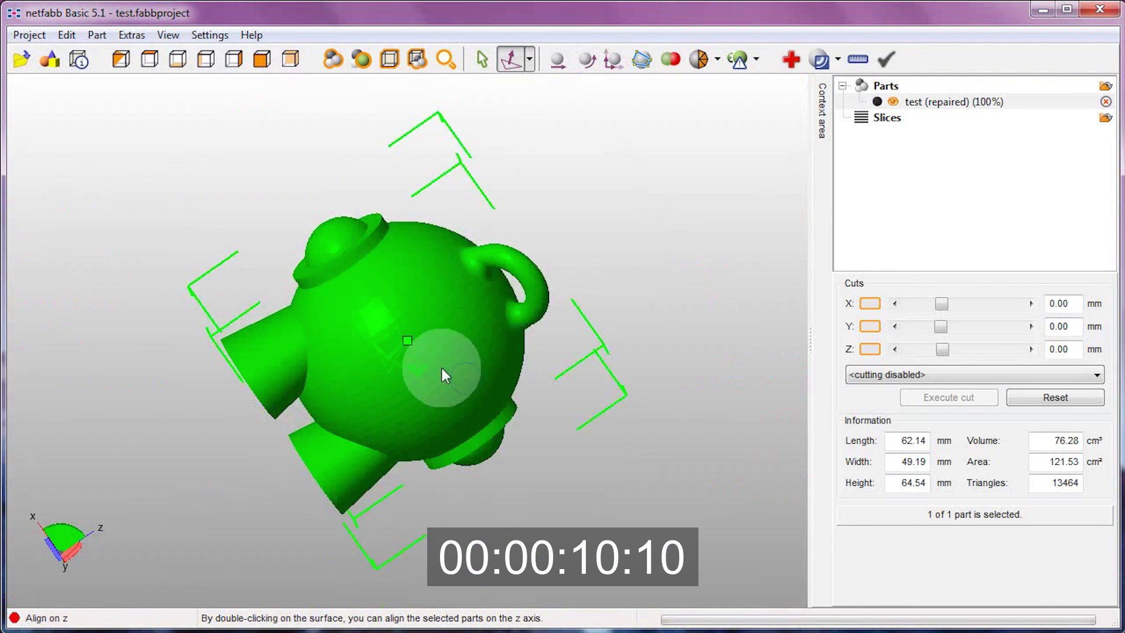
pyautogui.moveTo(442, 375); pyautogui.dragTo(378, 290, button='right')
# Step: Export the part as STL over the earlier file and close the project
pyautogui.click(96, 34)
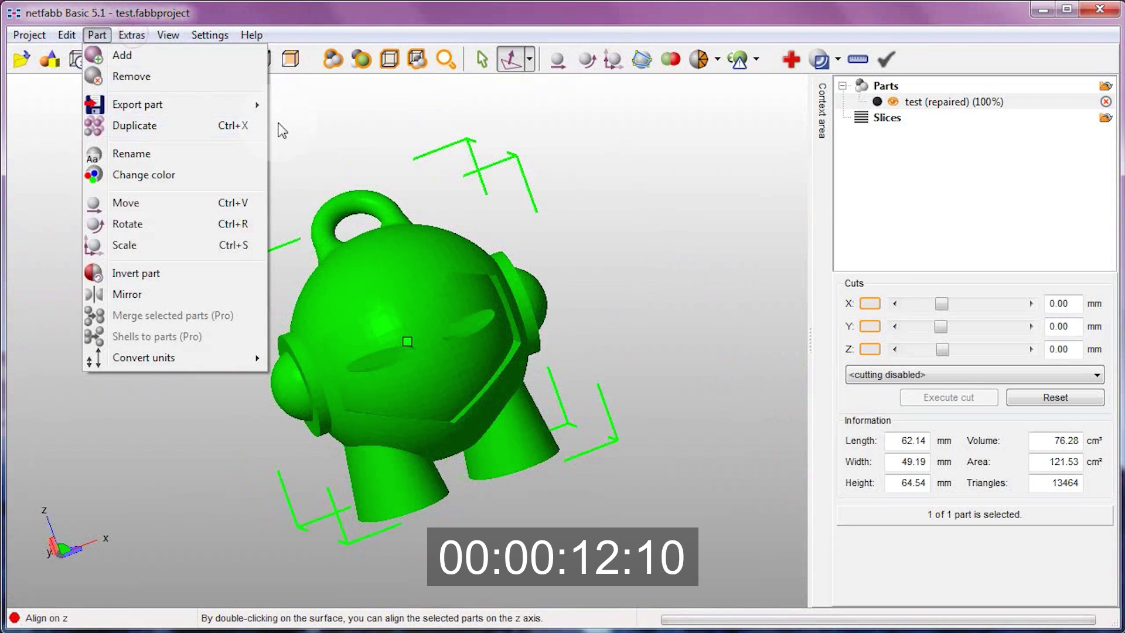
pyautogui.click(291, 108)
pyautogui.click(595, 476)
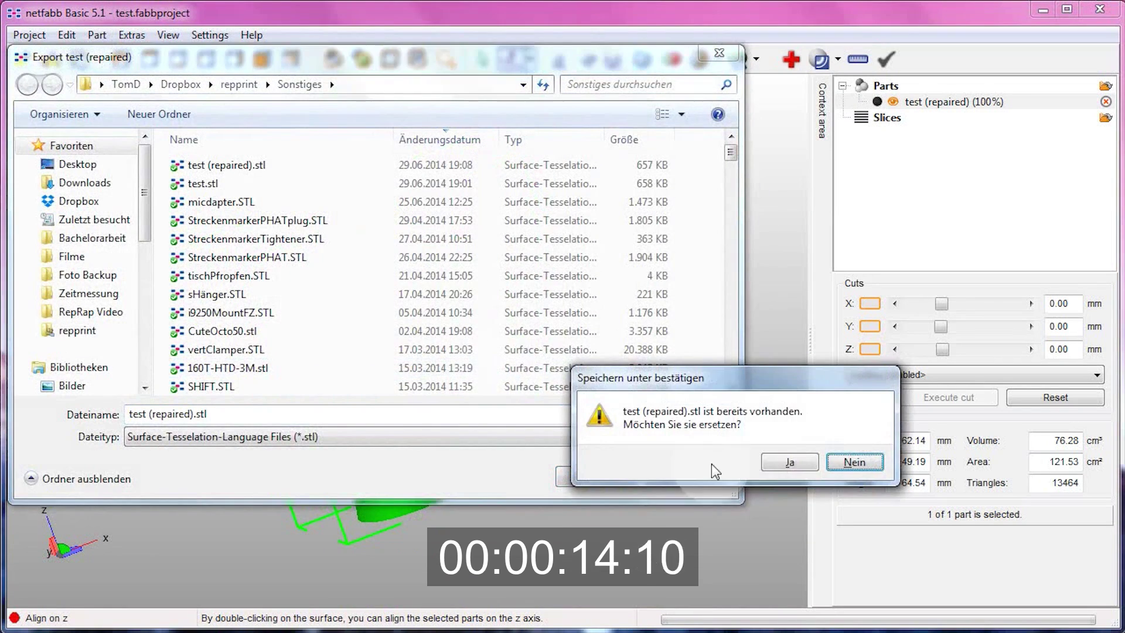
pyautogui.click(786, 464)
pyautogui.click(1099, 9)
pyautogui.click(850, 459)
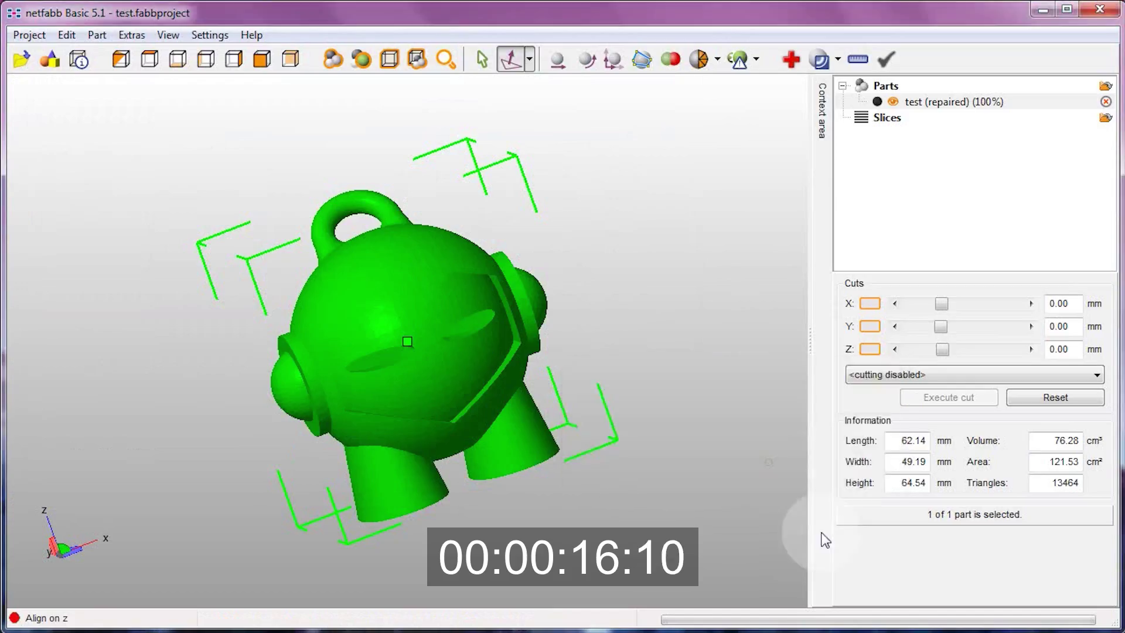